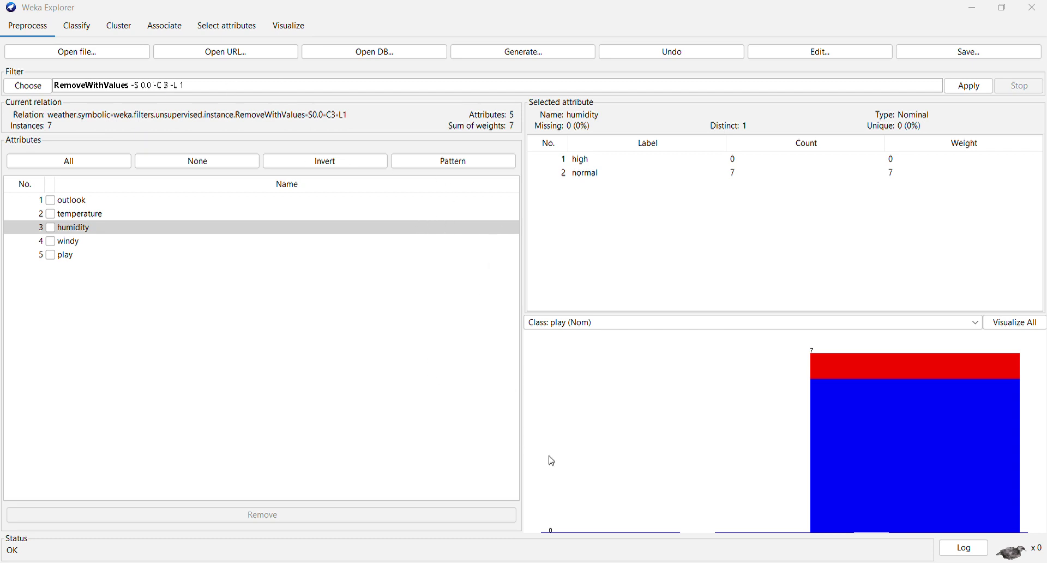
Step: Inspect the humidity instances in the editor, then undo RemoveWithValues to restore all 14 instances
left_click(559, 420)
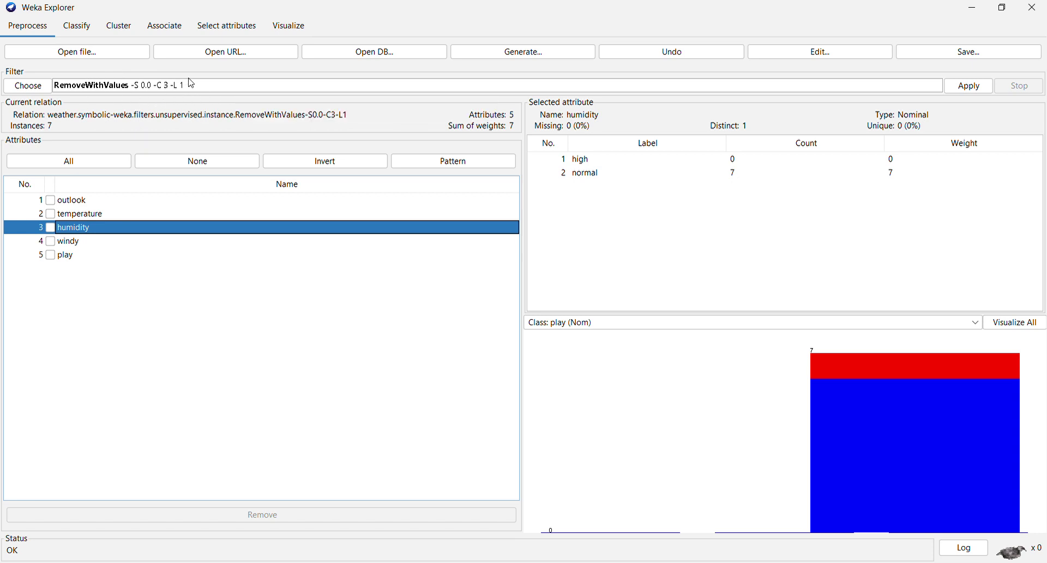
left_click(819, 55)
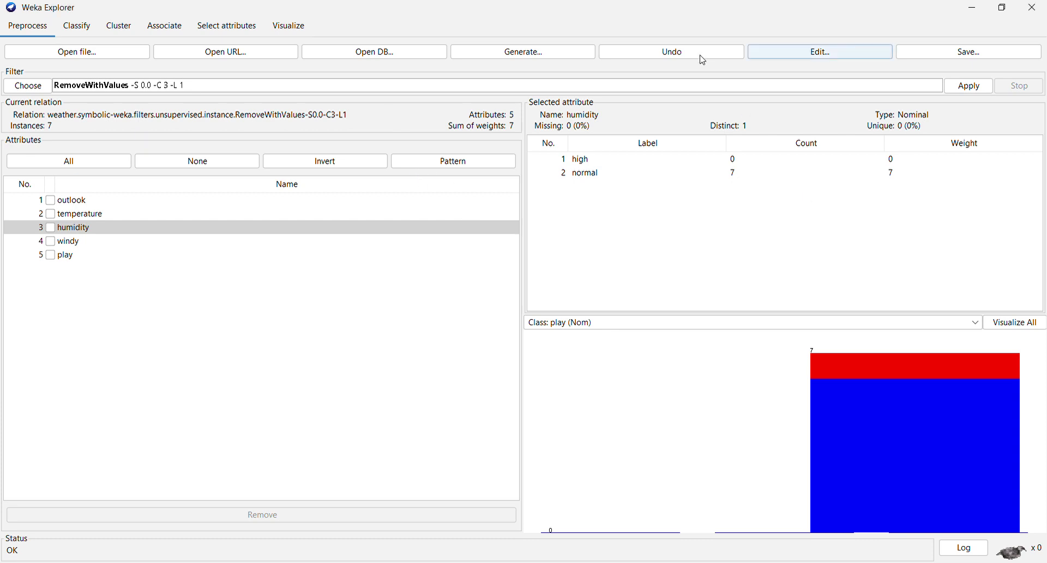
left_click(673, 54)
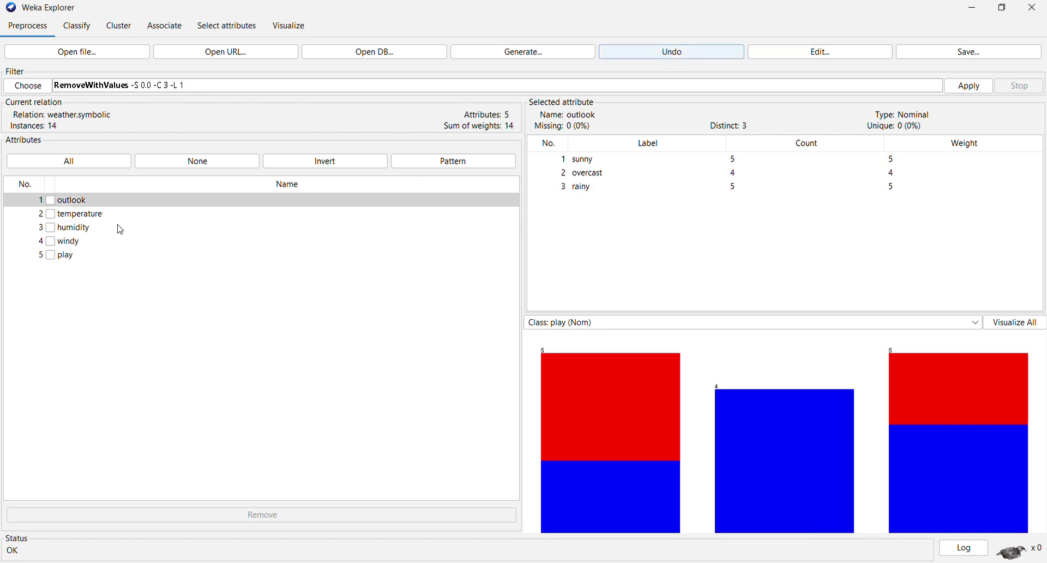
Step: Review humidity's 7 high / 7 normal split, check the data editor, then temperature's value counts
left_click(100, 229)
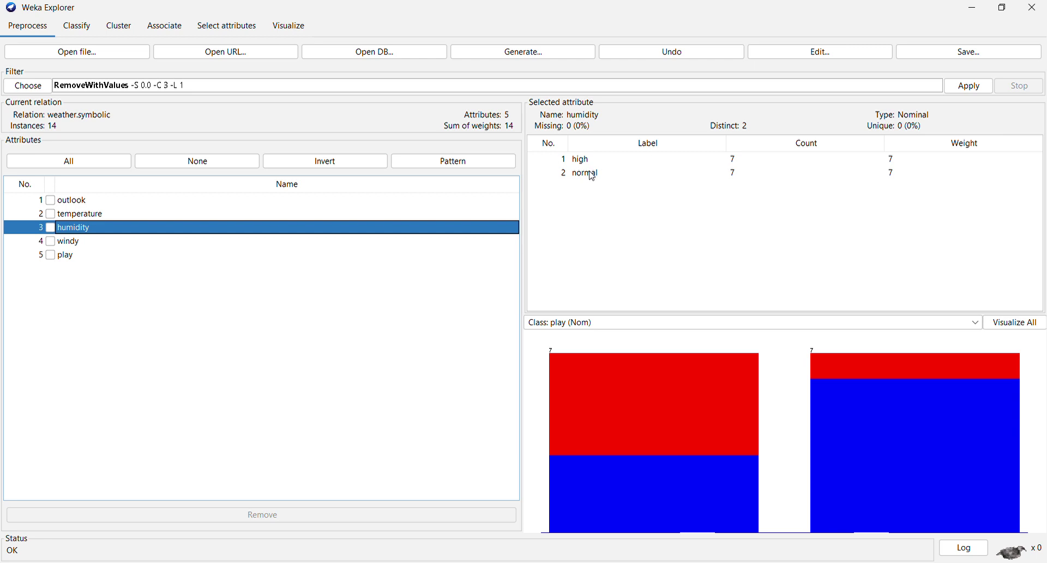
left_click(816, 53)
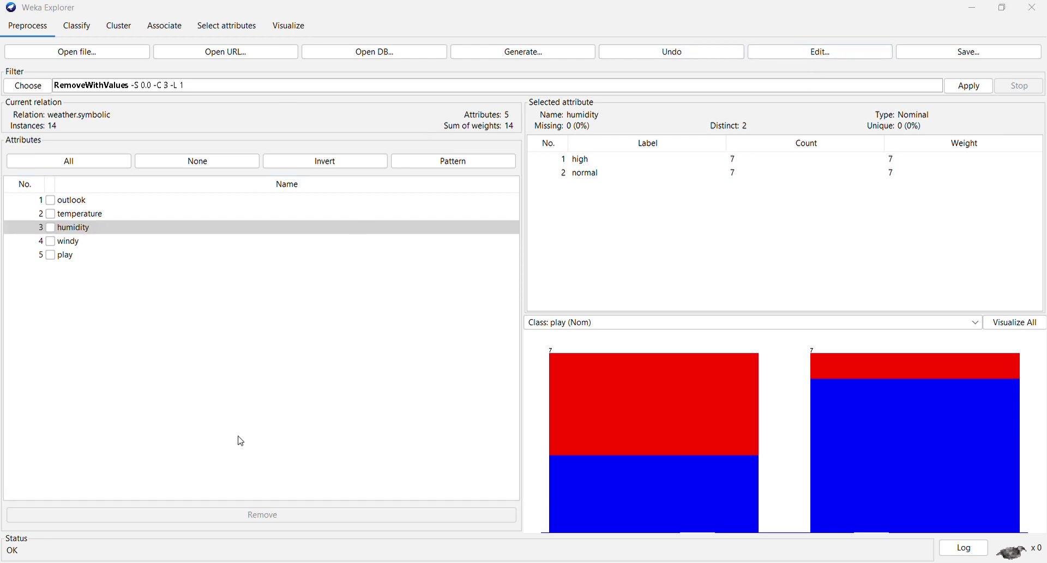
left_click(852, 87)
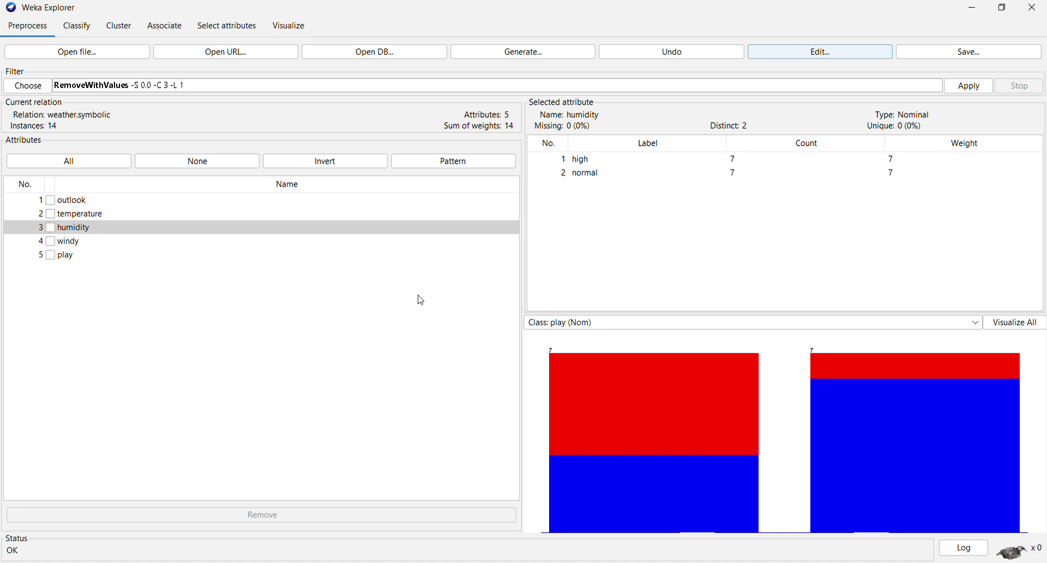
left_click(125, 217)
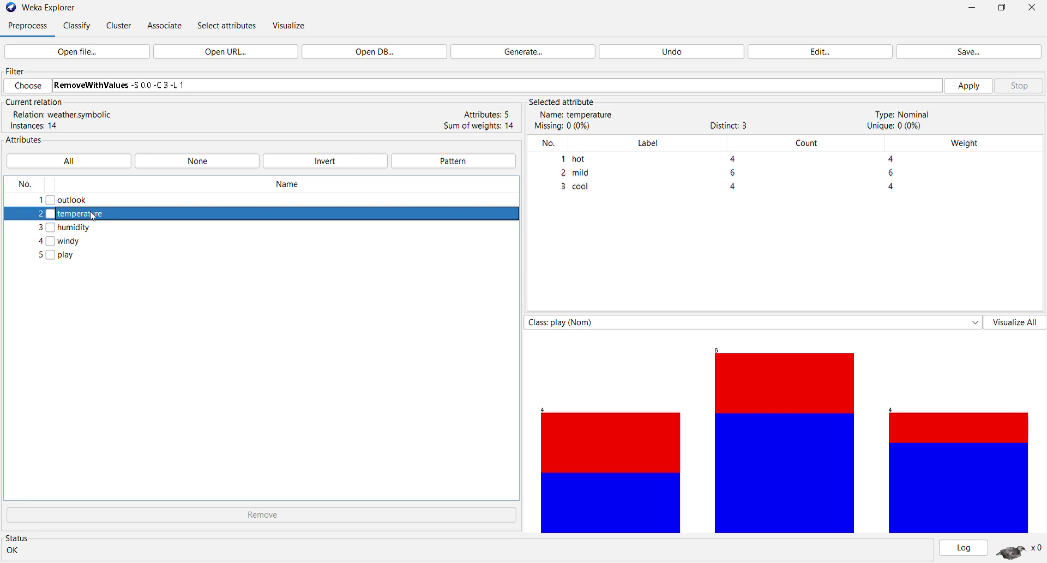
Step: Configure RemoveWithValues with attributeIndex 2 and nominalIndices 2 (-S 0.0 -C 2 -L 2), unapplied
left_click(600, 178)
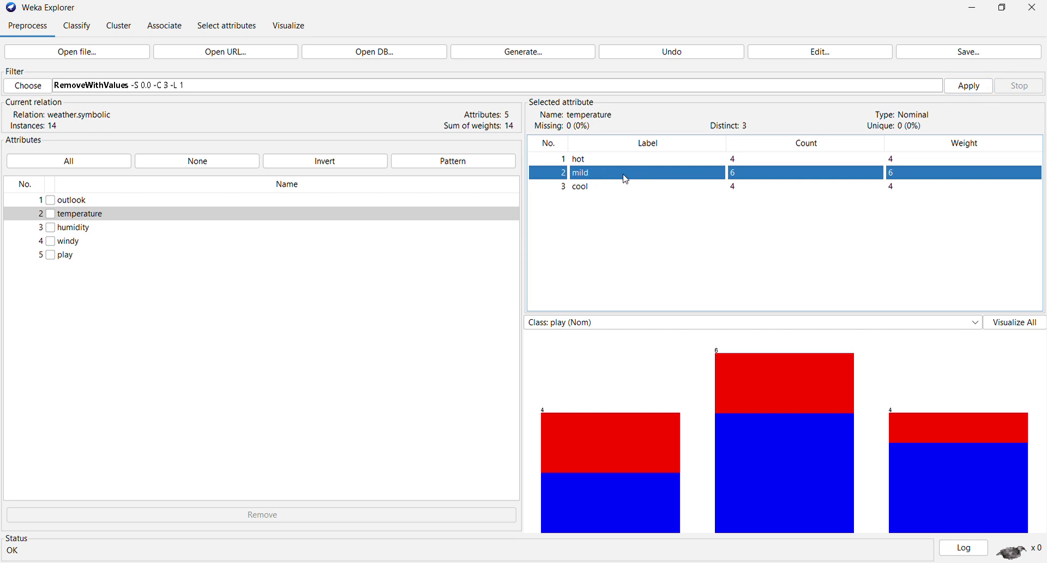
left_click(196, 87)
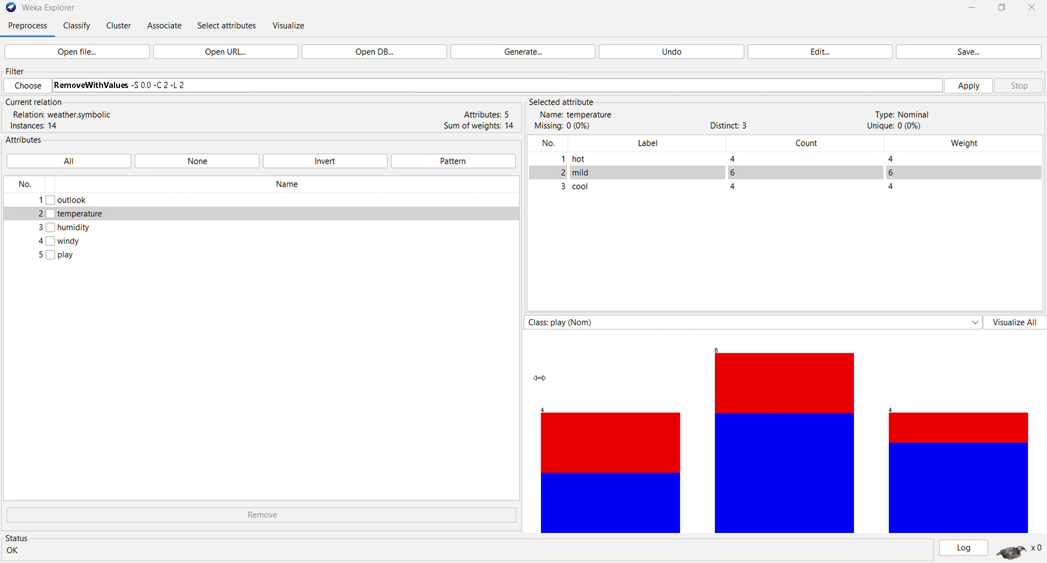
key("Tab")
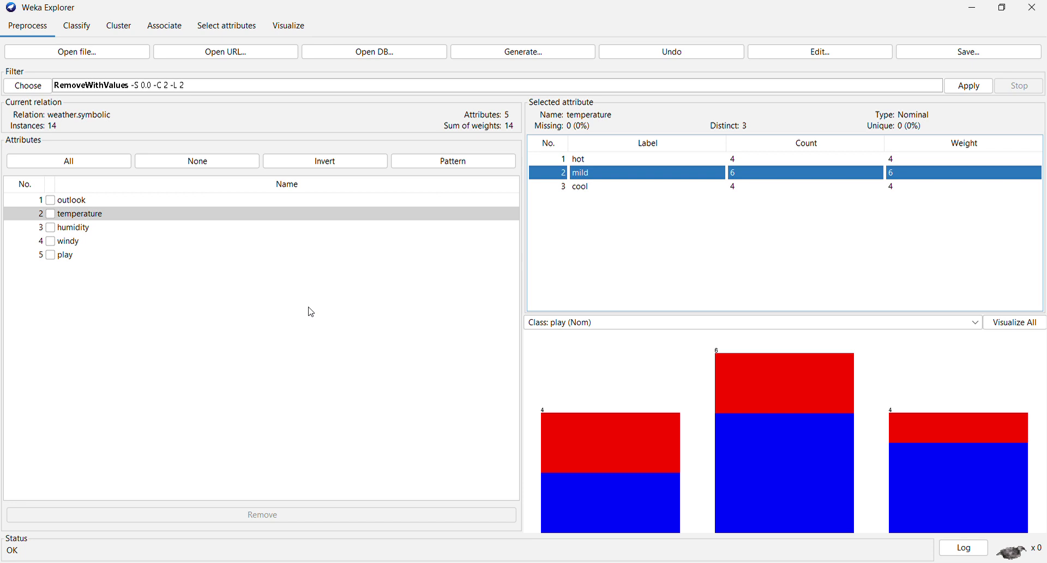
Step: Visit the Classify, Cluster, Associate and Visualize panels, ending on Classify with ZeroR
left_click(77, 26)
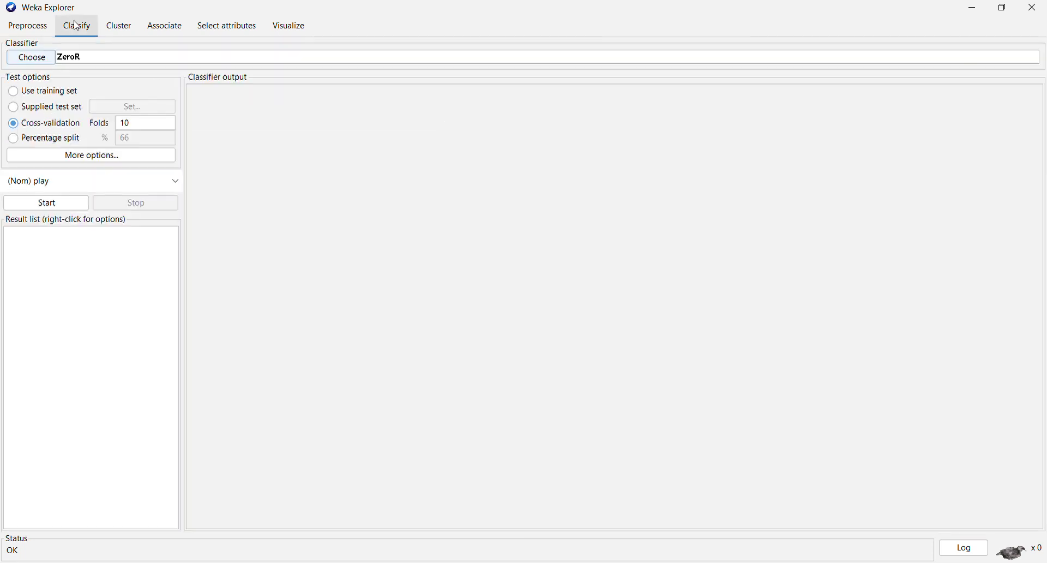
left_click(119, 27)
left_click(160, 27)
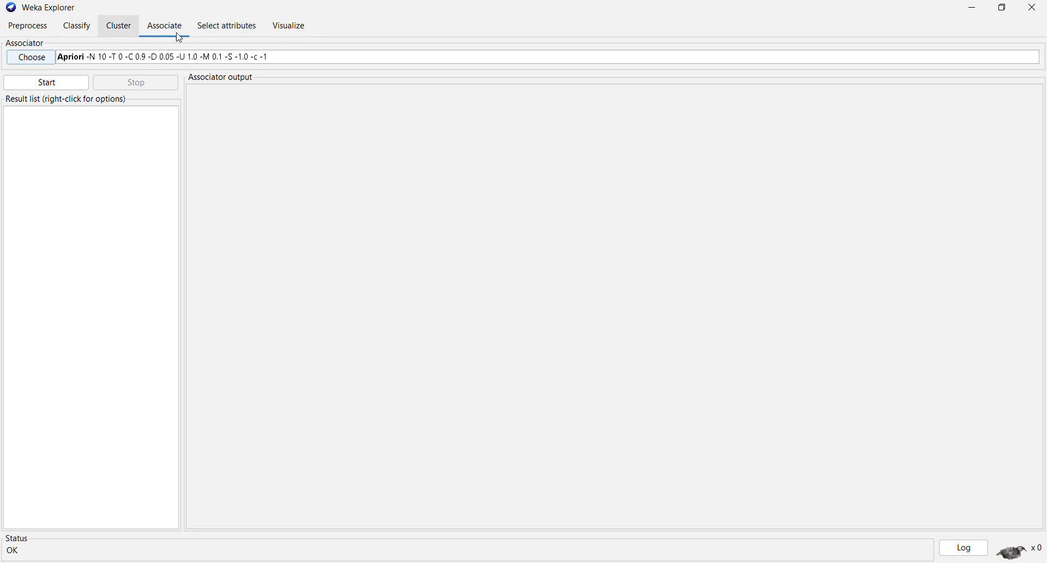
left_click(297, 30)
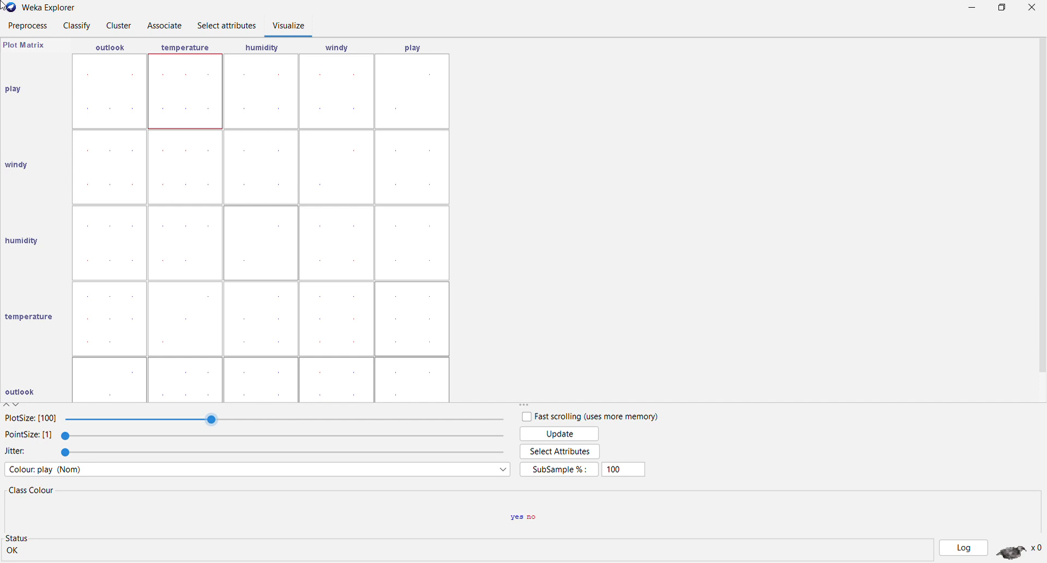
left_click(60, 30)
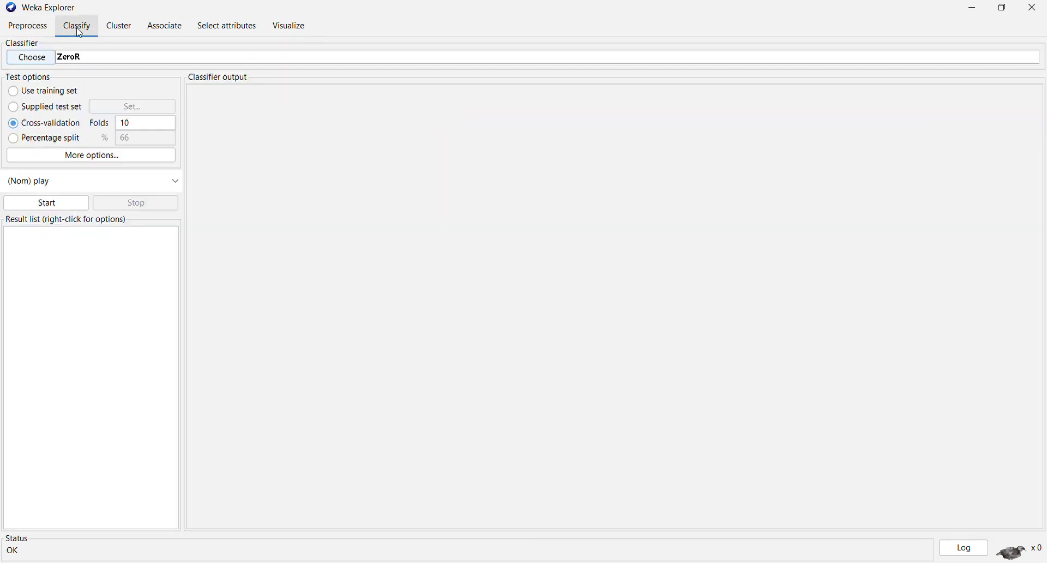
Step: Run bayes > NaiveBayes with 10-fold cross-validation on play: 8 of 14 correct (57.1429%)
left_click(44, 59)
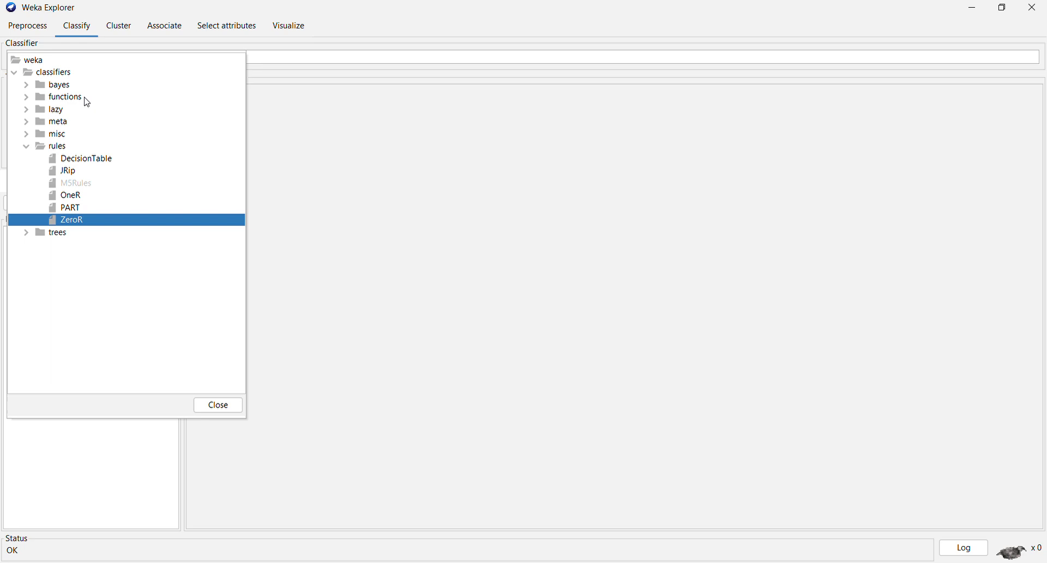
left_click(34, 88)
left_click(28, 86)
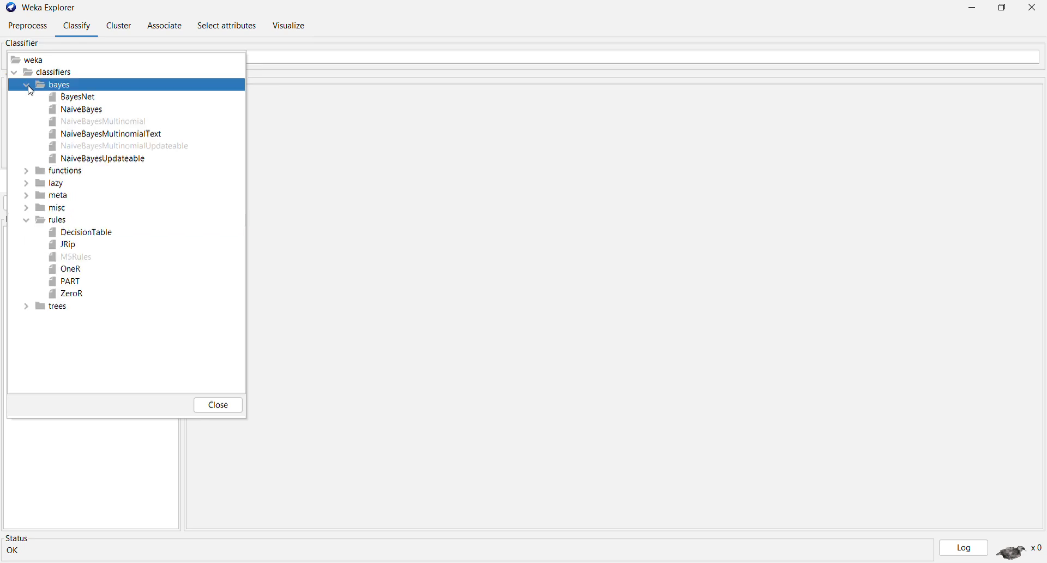
left_click(82, 112)
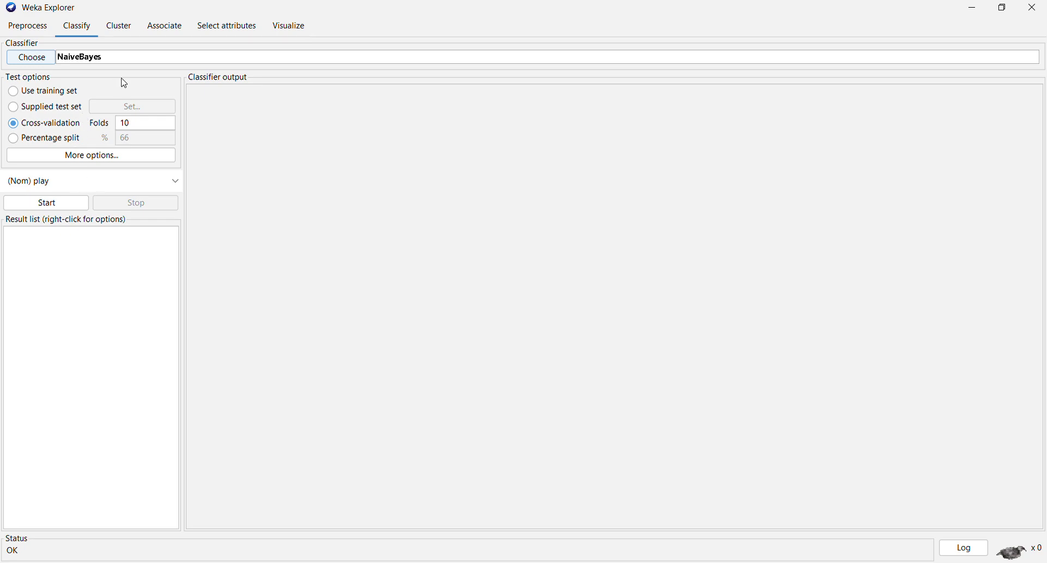
left_click(45, 204)
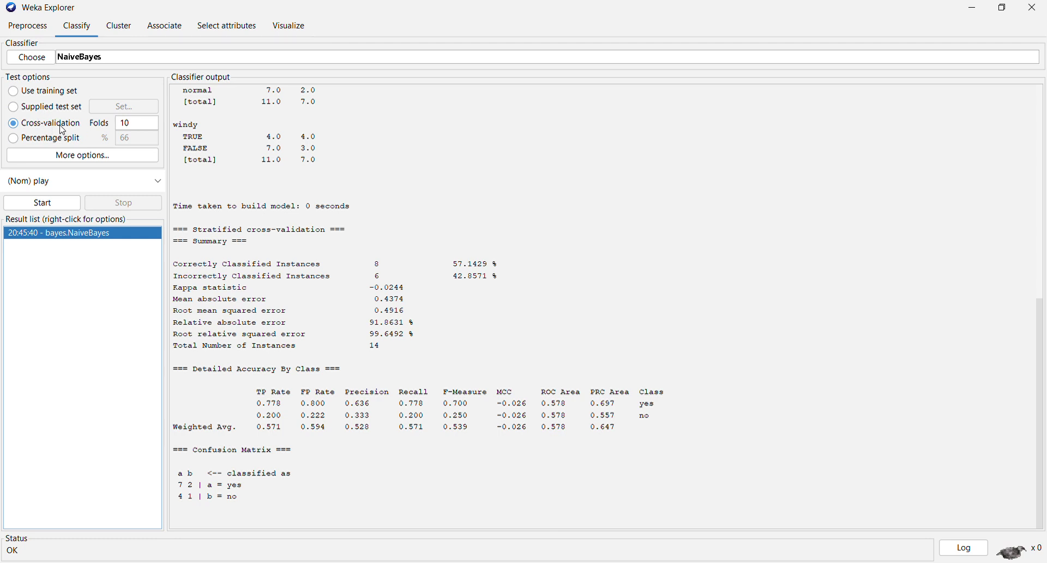
Step: Rerun NaiveBayes with a 70% percentage split, giving 2 of 4 test instances correct (50%)
left_click(16, 142)
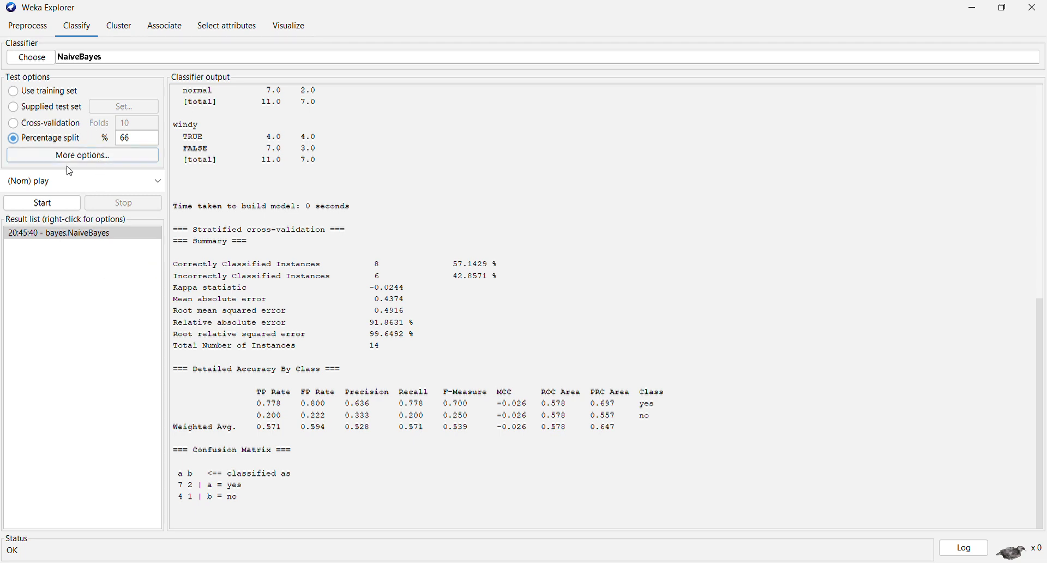
left_click(136, 141)
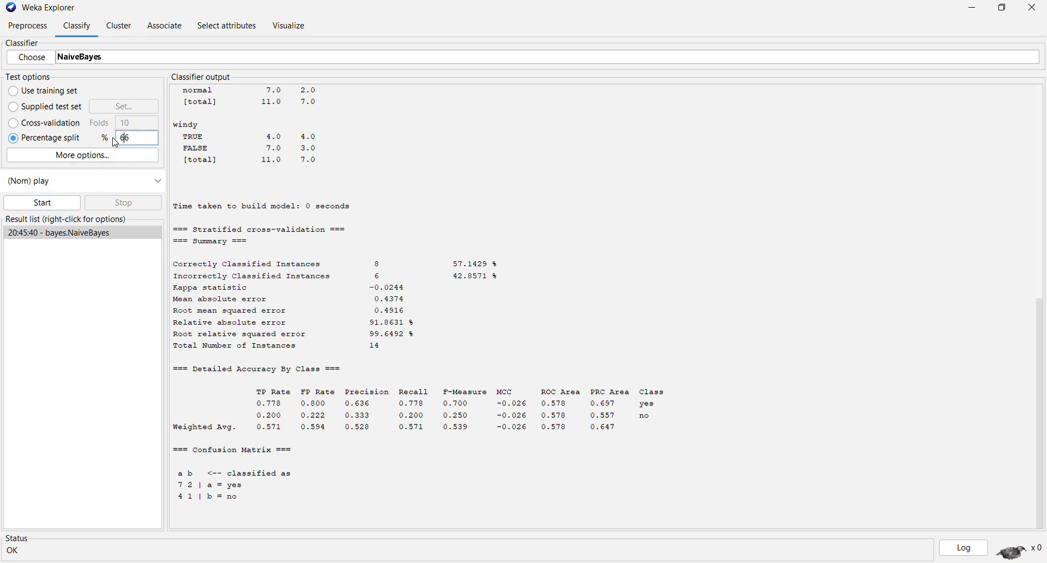
left_click_drag(148, 142, 123, 138)
type("70")
left_click(48, 202)
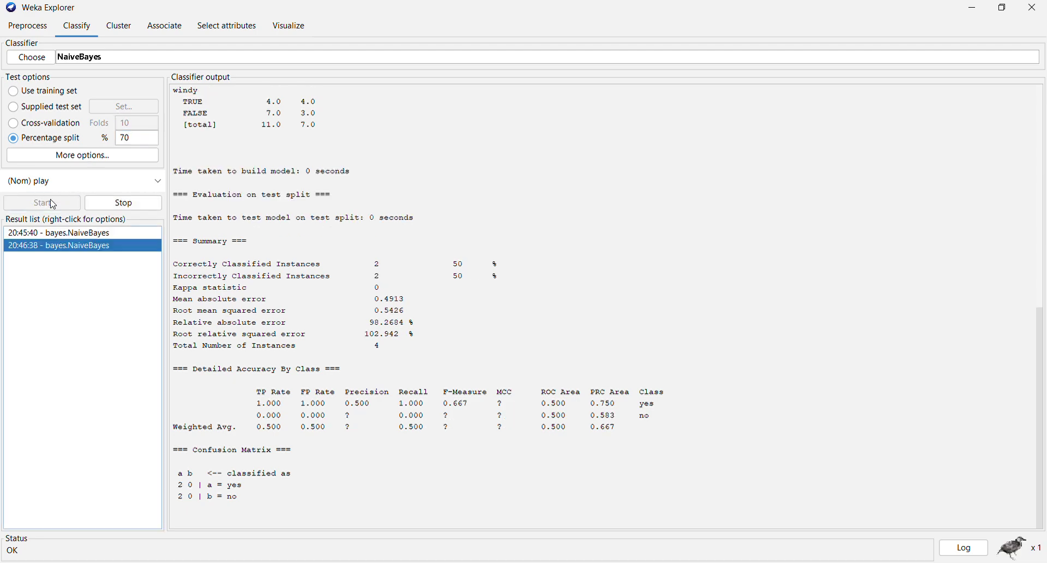
Step: Highlight the classified-instances summary lines in the Classifier output
left_click_drag(173, 264, 556, 451)
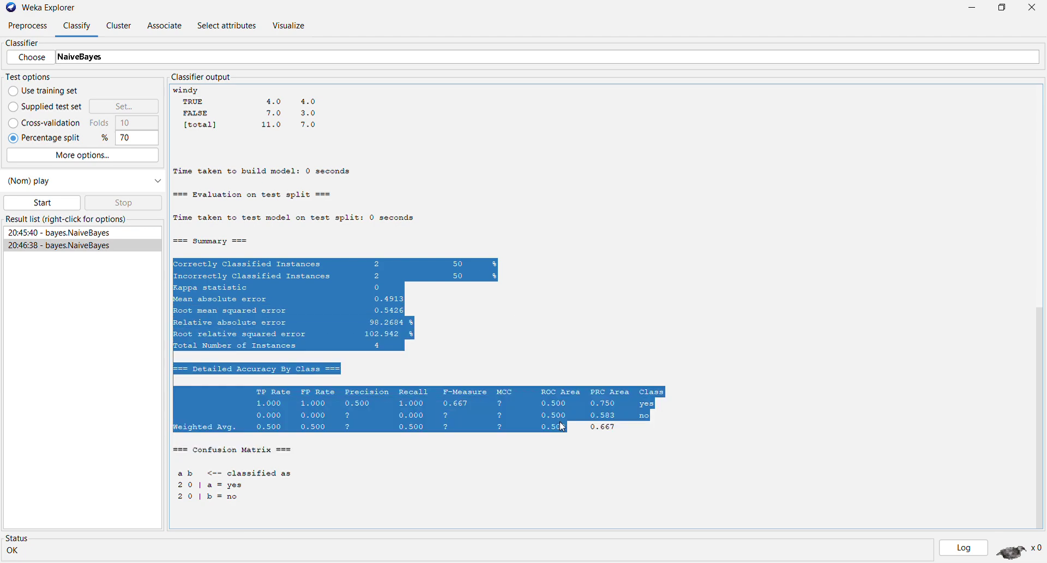
left_click(460, 327)
left_click_drag(391, 251, 550, 285)
left_click(552, 285)
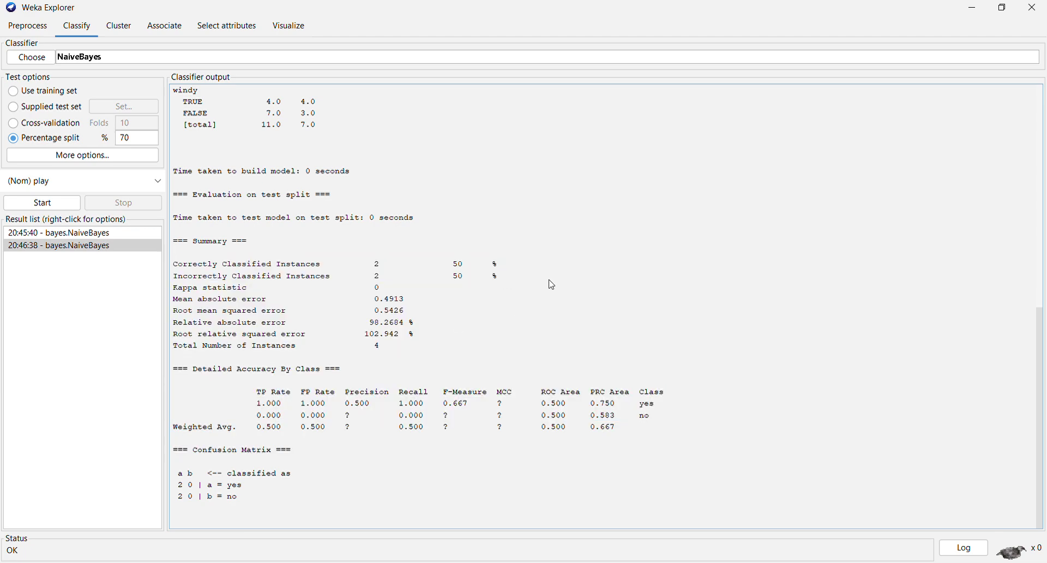
Step: Choose SimpleKMeans as the clusterer, then view the Associate panel with Apriori (-N 10 -C 0.9 -M 0.1)
left_click(117, 30)
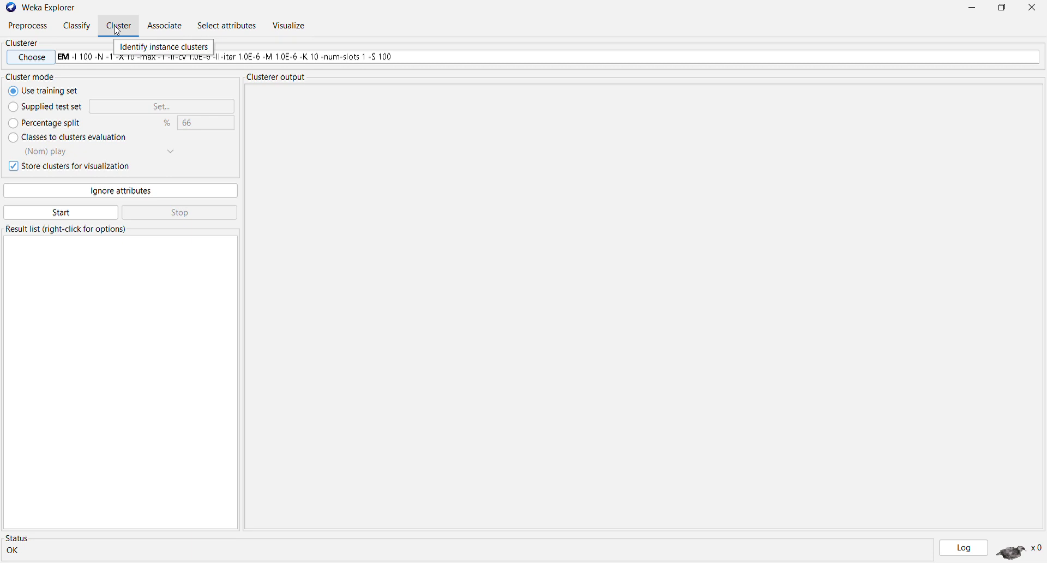
left_click(32, 57)
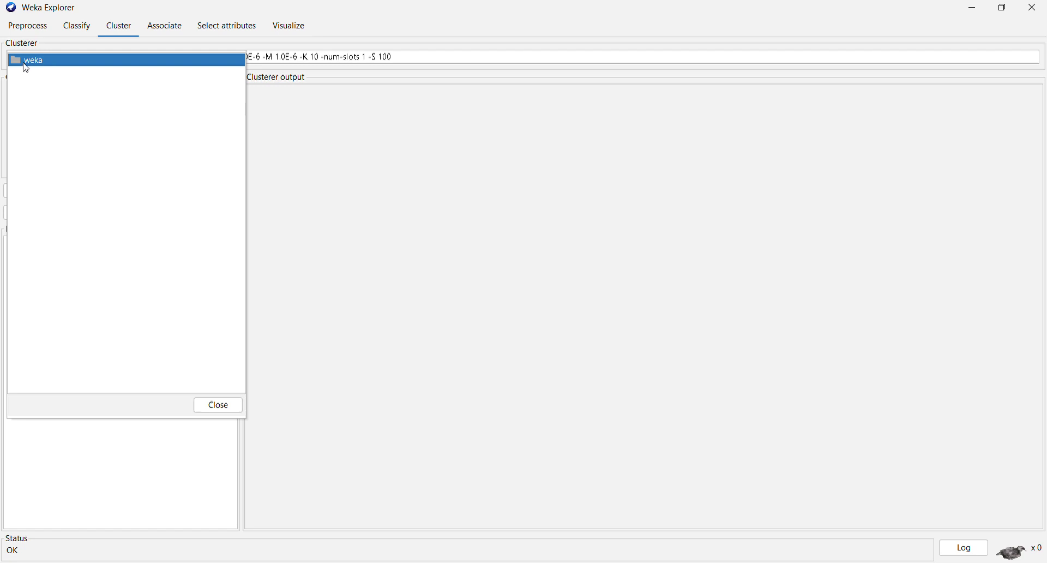
left_click(26, 67)
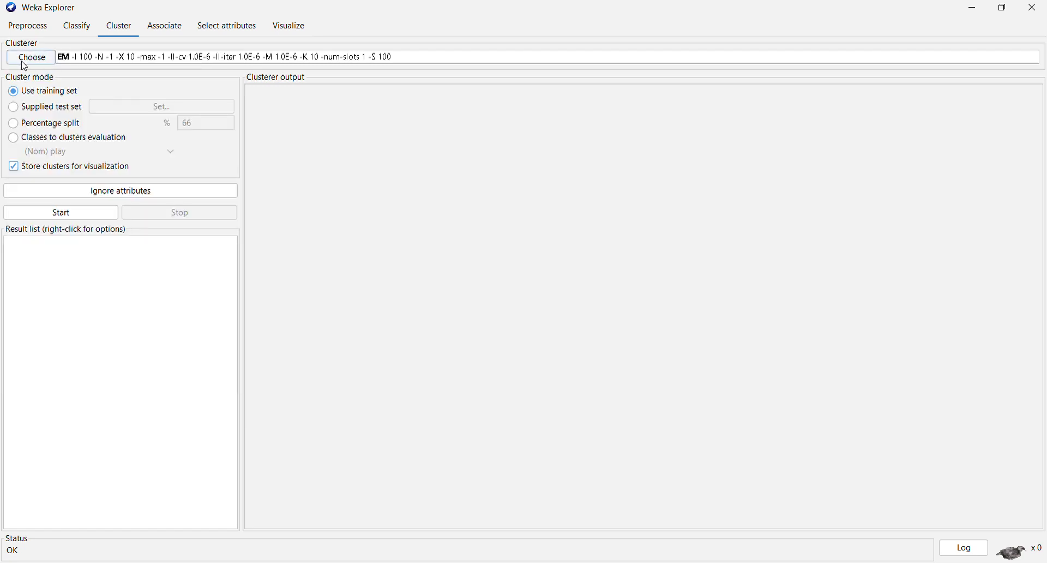
left_click(20, 60)
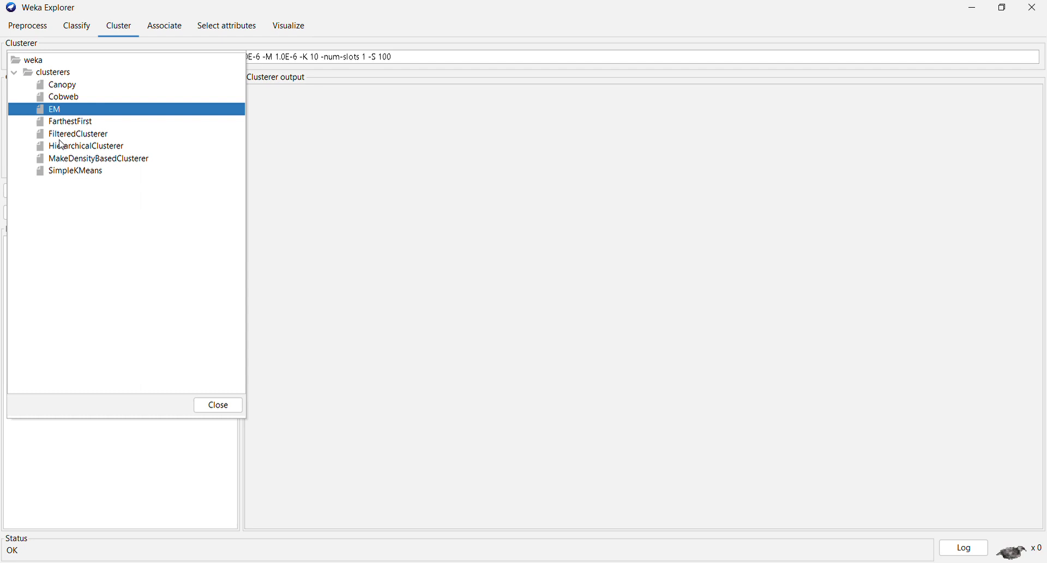
left_click(65, 174)
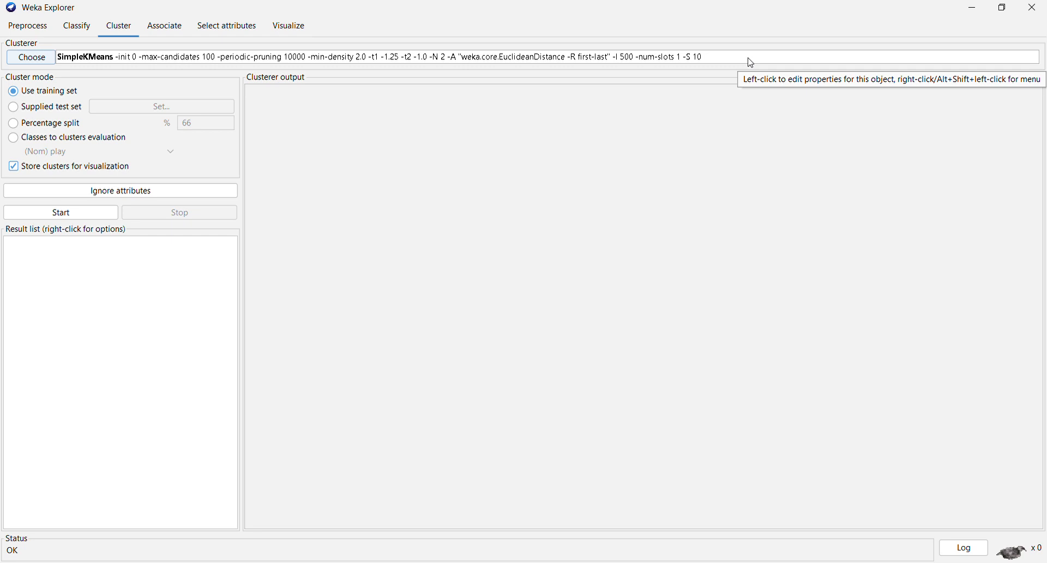
left_click(145, 27)
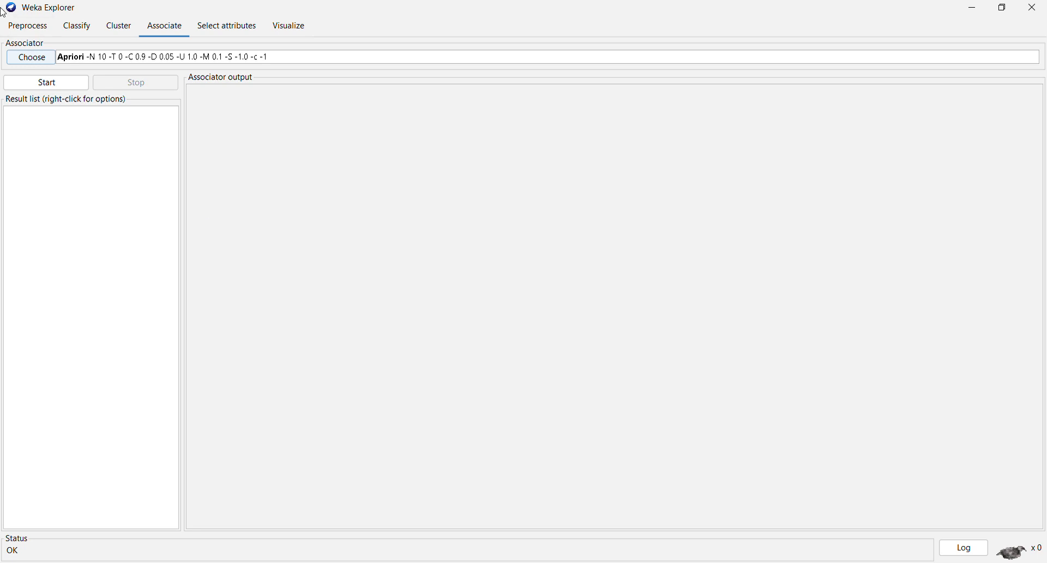
Step: Cycle through Preprocess, Classify, Cluster and Associate, ending on Preprocess with all 14 instances
left_click(12, 27)
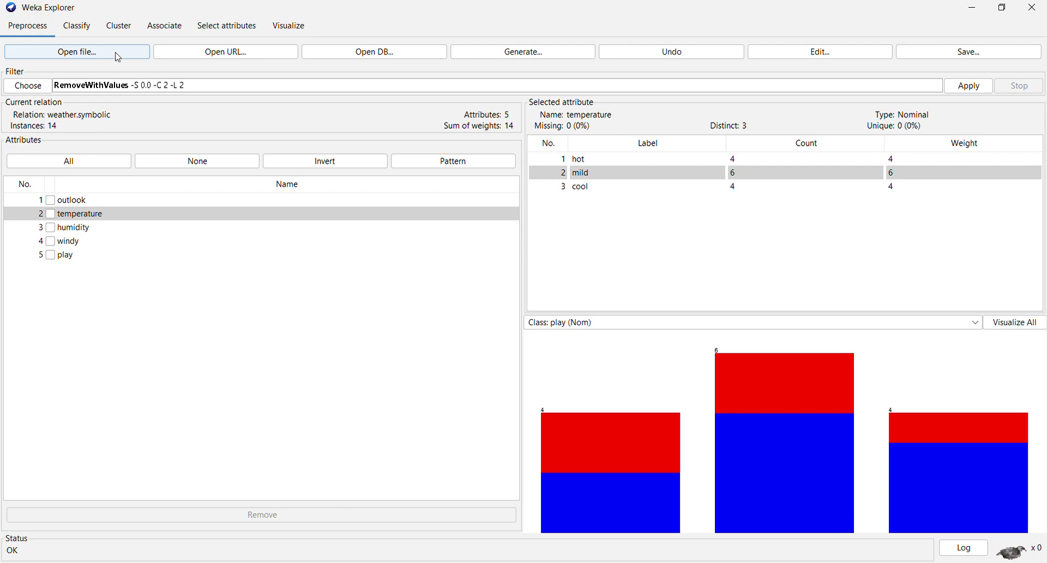
left_click(82, 38)
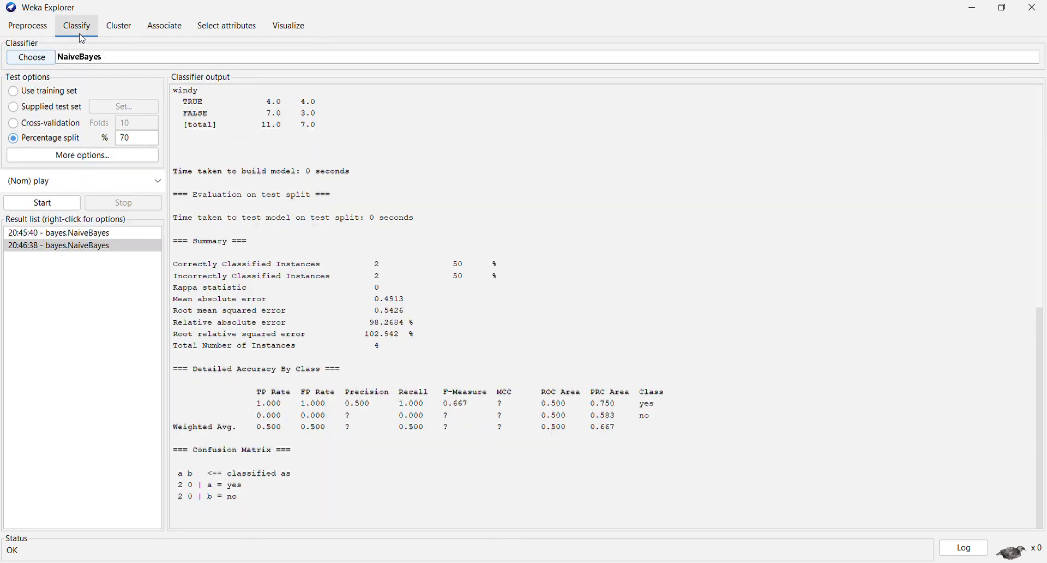
left_click(119, 27)
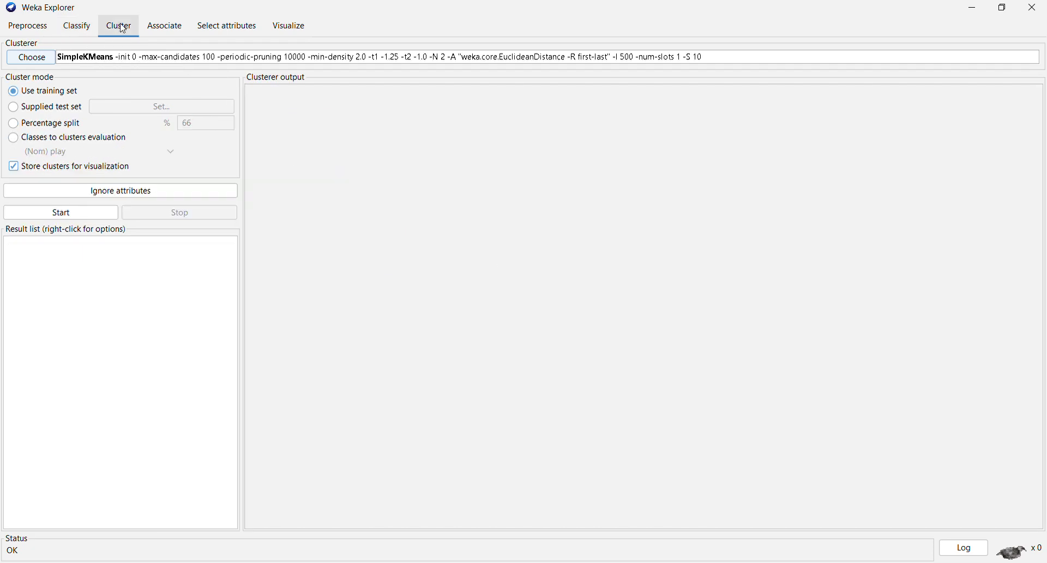
left_click(152, 34)
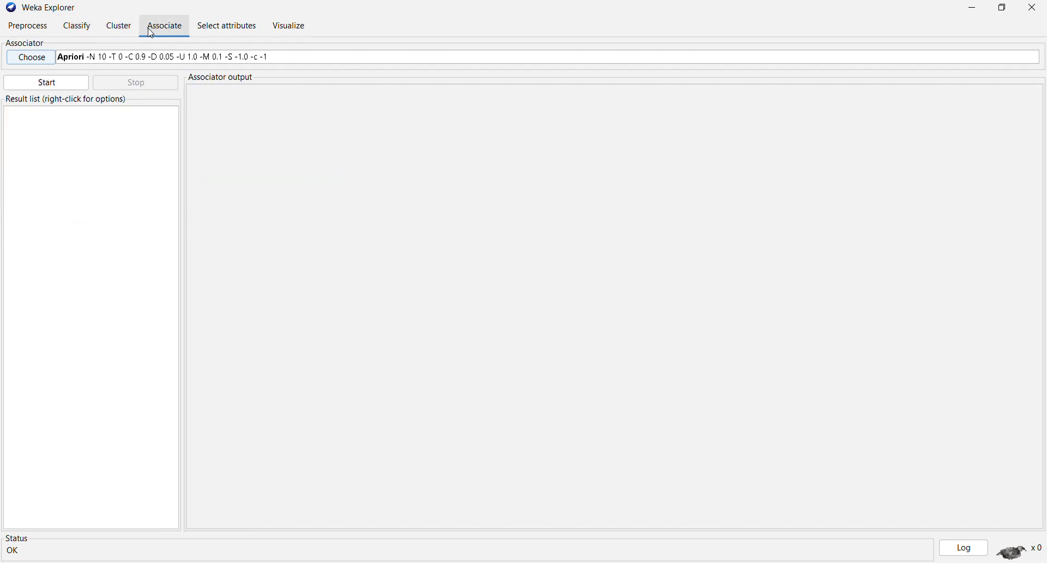
left_click(41, 28)
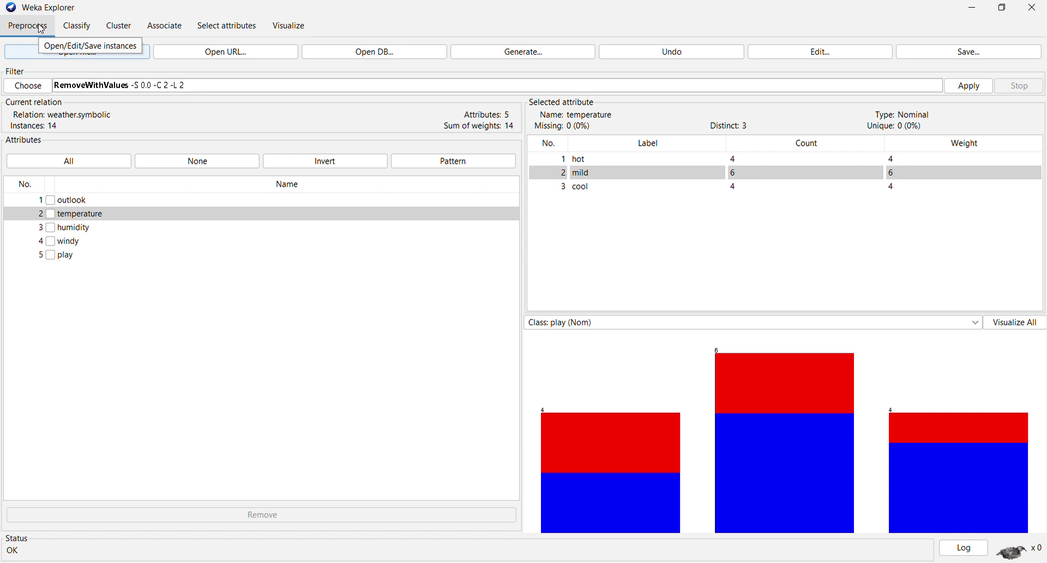